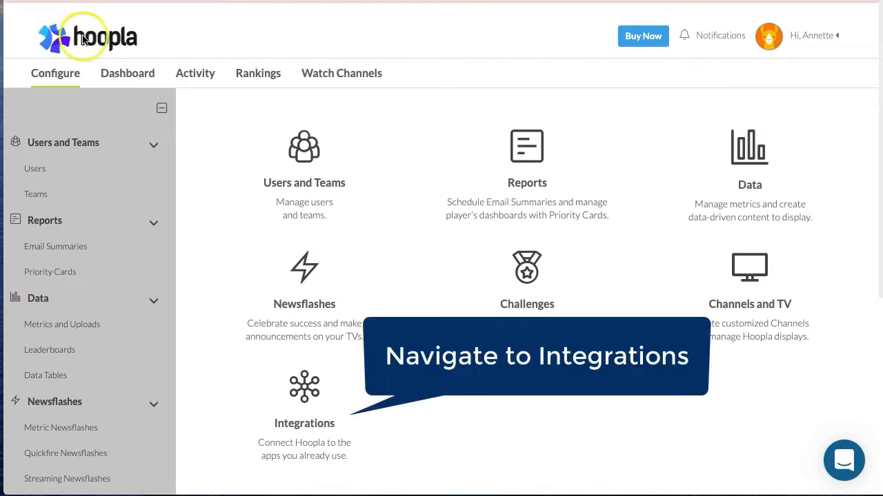
Open the Integrations configuration page.
left_click(306, 433)
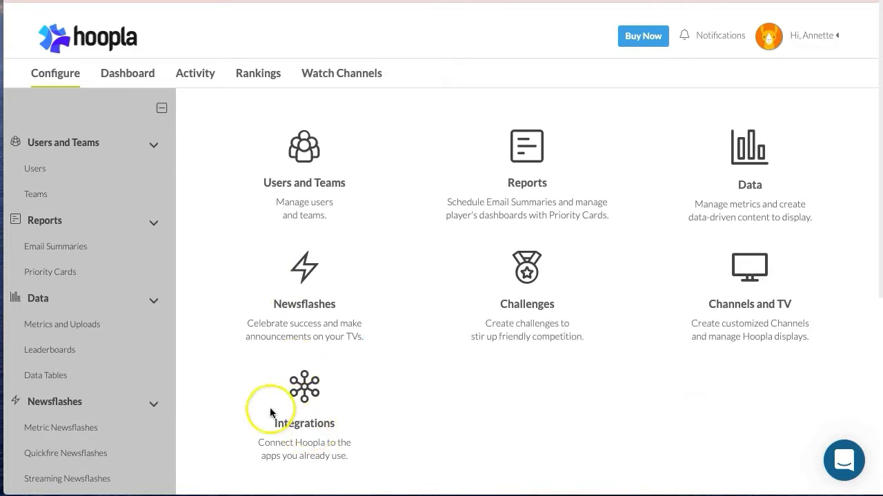
scroll(127, 339, "down", 4)
scroll(127, 340, "down", 1)
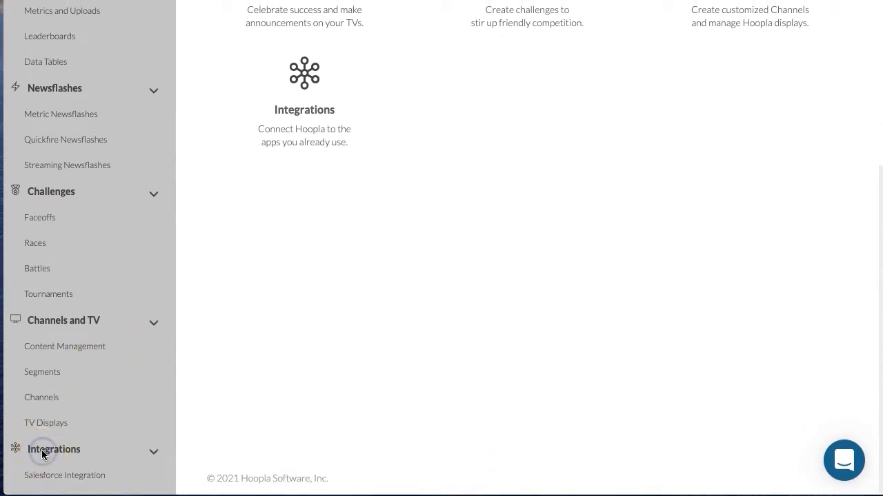
left_click(42, 450)
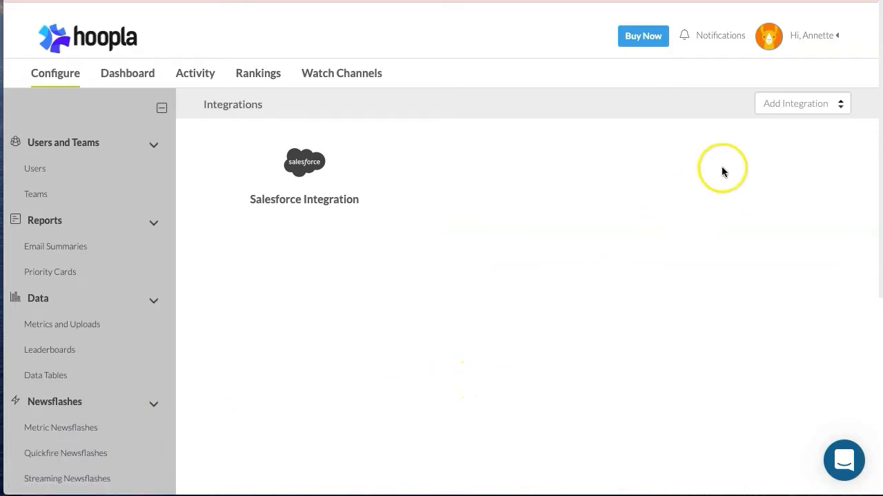
Add a Google Sheets integration.
left_click(797, 106)
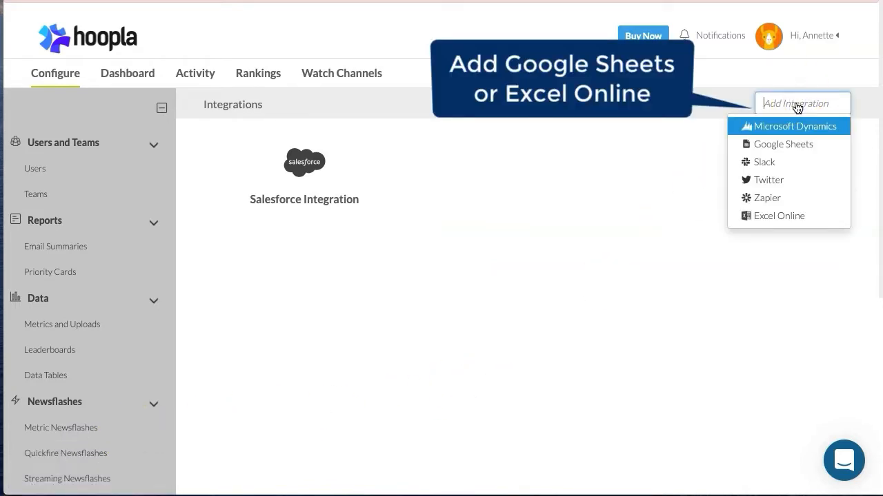
left_click(780, 150)
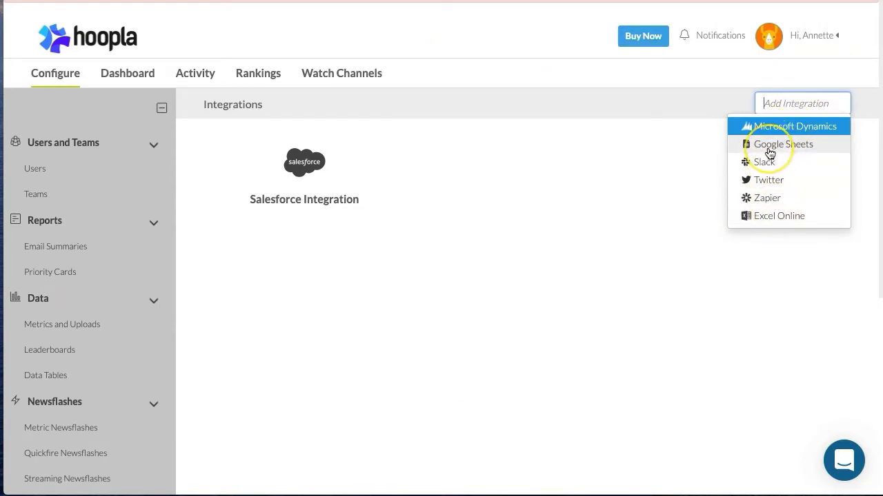
left_click(770, 149)
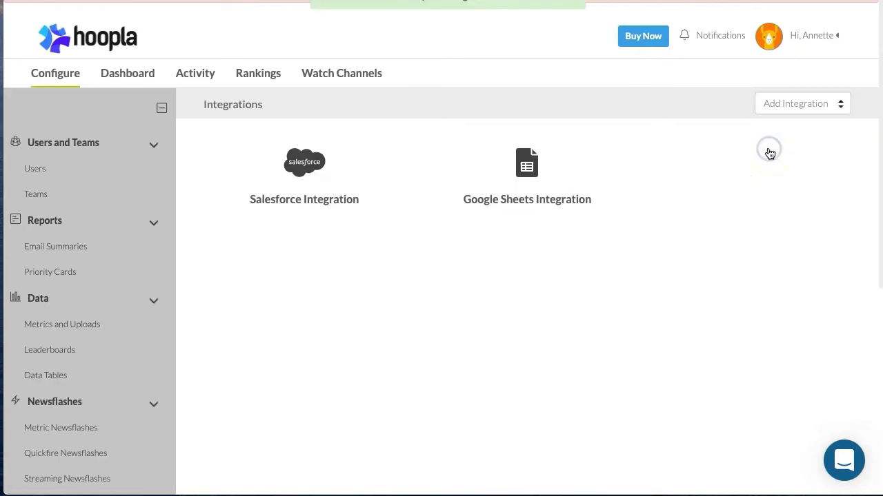
Authenticate the Google Sheets integration with OAuth using the Hoopla work account, and allow the connector access to Google Drive spreadsheets.
left_click(573, 154)
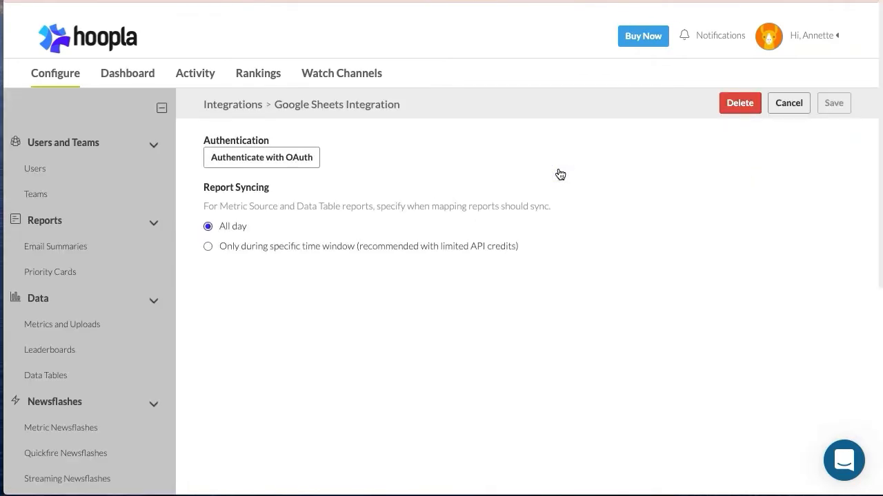
left_click(220, 161)
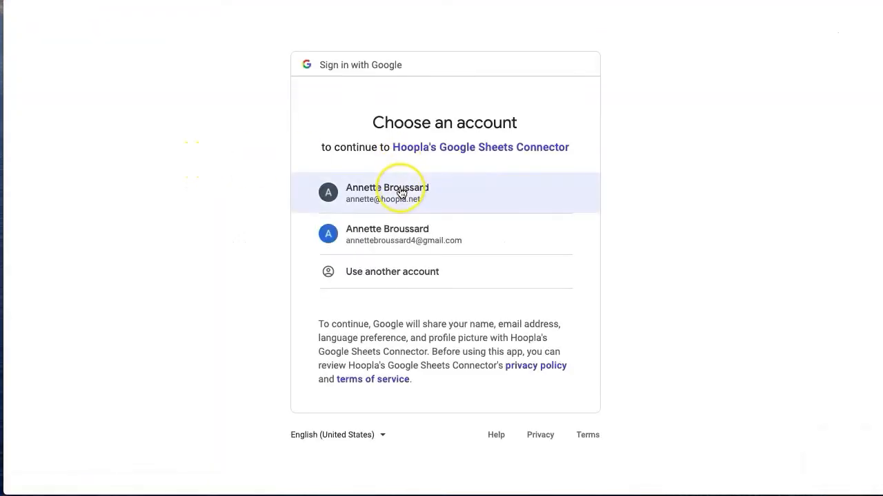
left_click(401, 192)
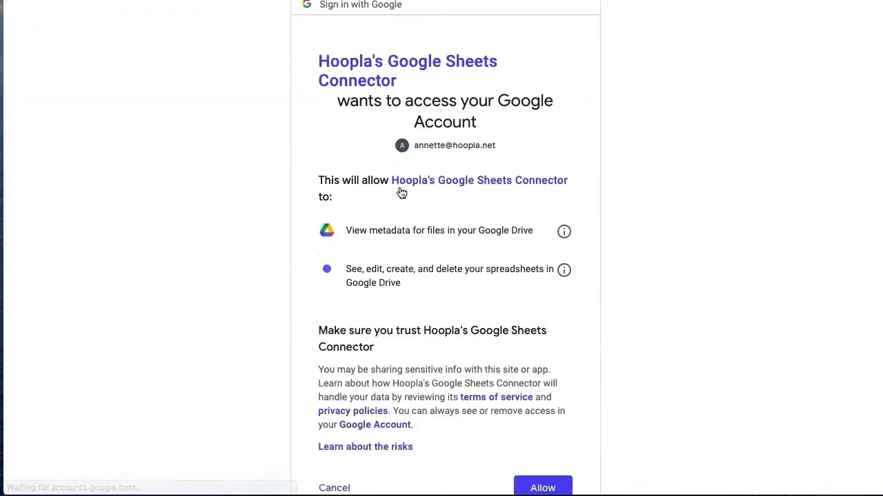
left_click(544, 487)
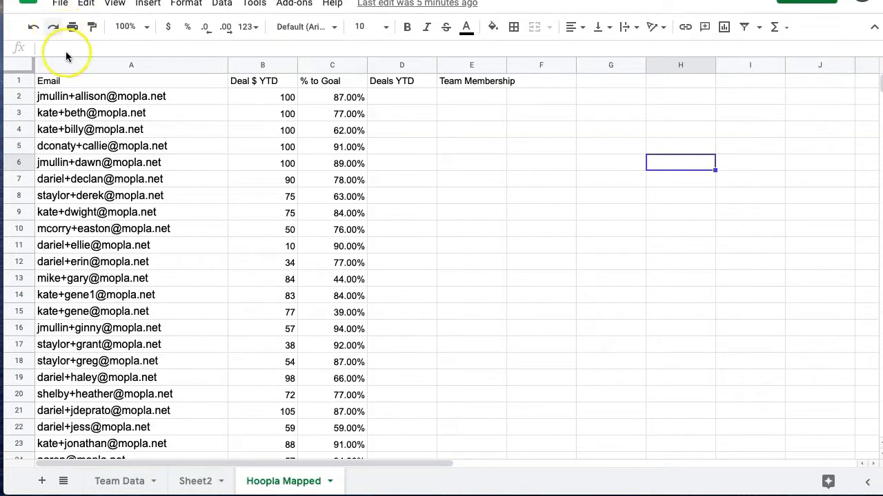
View the spreadsheet's Team Data tab, and add Hoopla Test Sheet as a metric source of the Google Sheets integration.
left_click(115, 482)
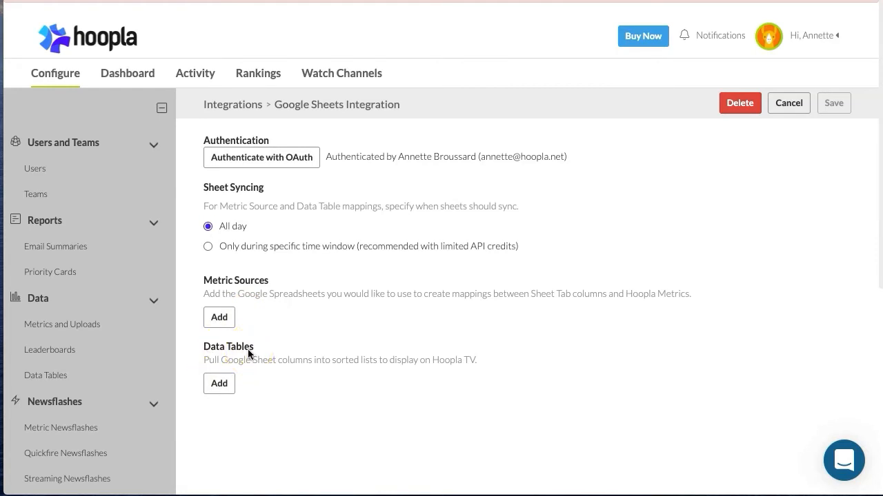
left_click(218, 321)
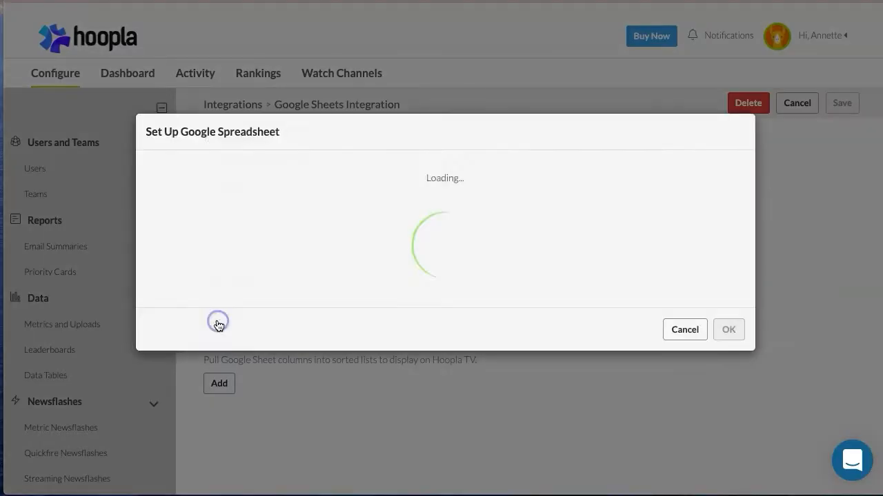
left_click(243, 236)
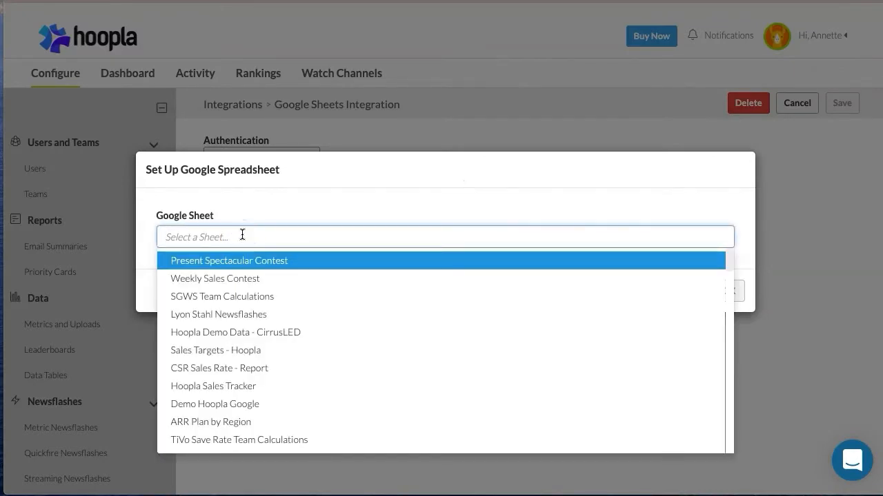
type("hoopla te")
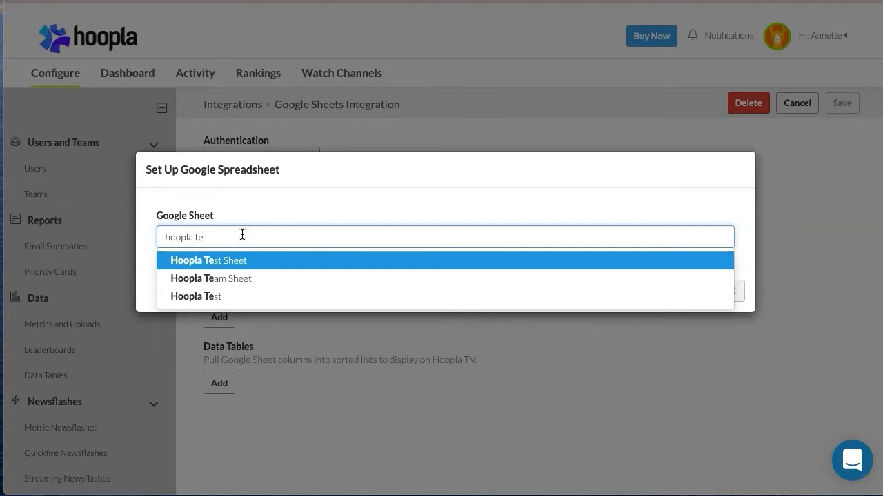
left_click(185, 260)
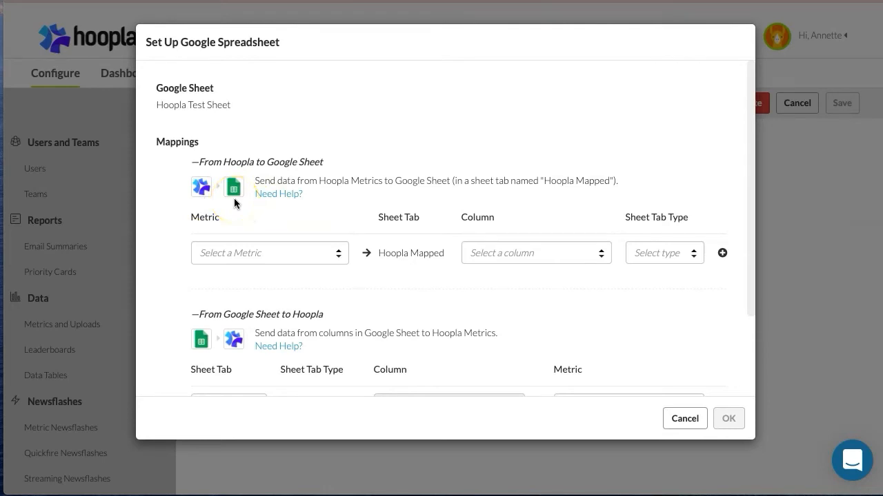
For the Google Sheet to Hoopla mapping, choose the Hoopla Mapped sheet tab and its Deal $ YTD column.
scroll(235, 199, "down", 3)
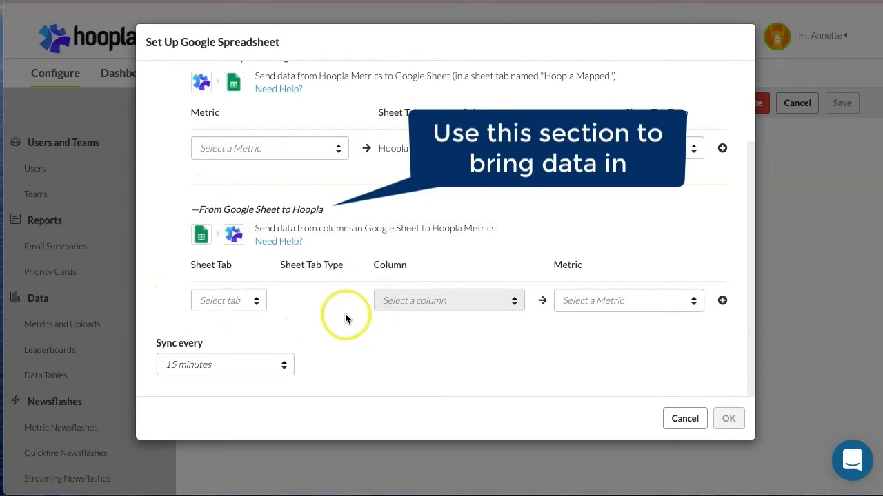
left_click(258, 306)
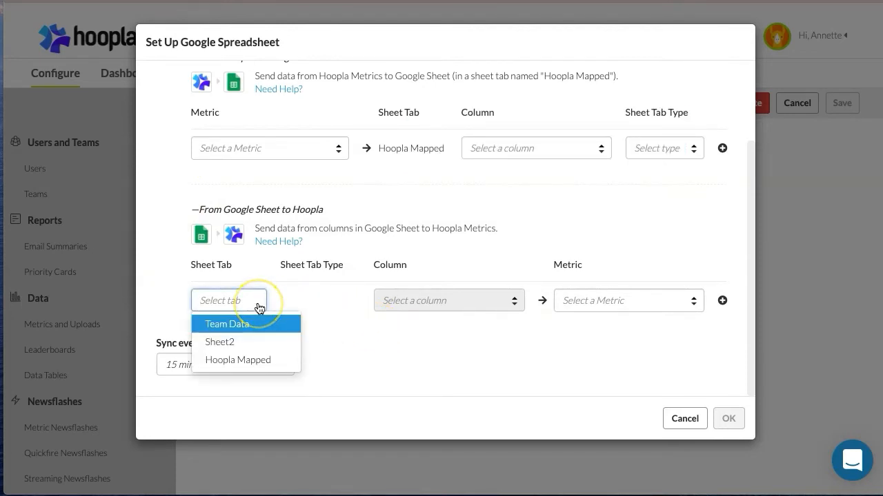
left_click(235, 361)
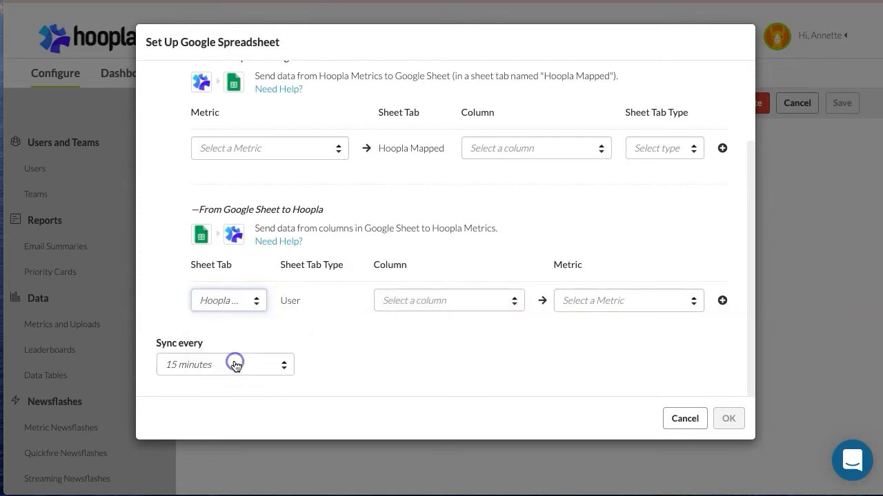
left_click(402, 303)
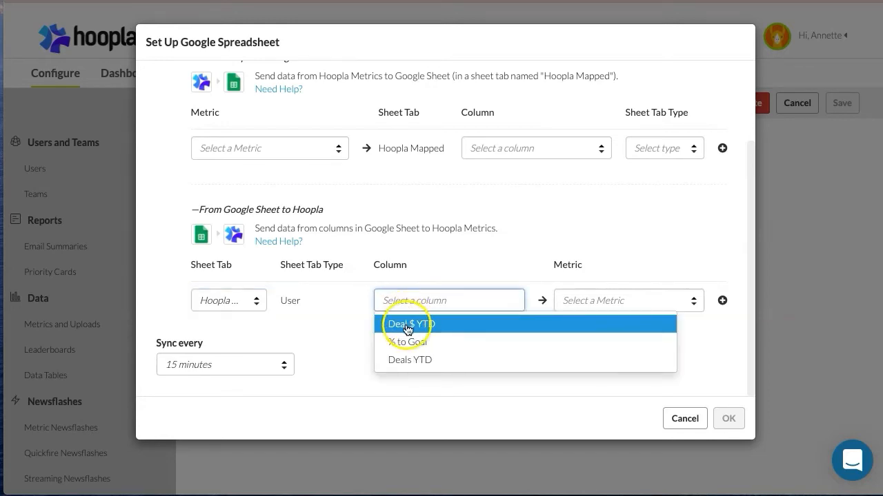
left_click(408, 328)
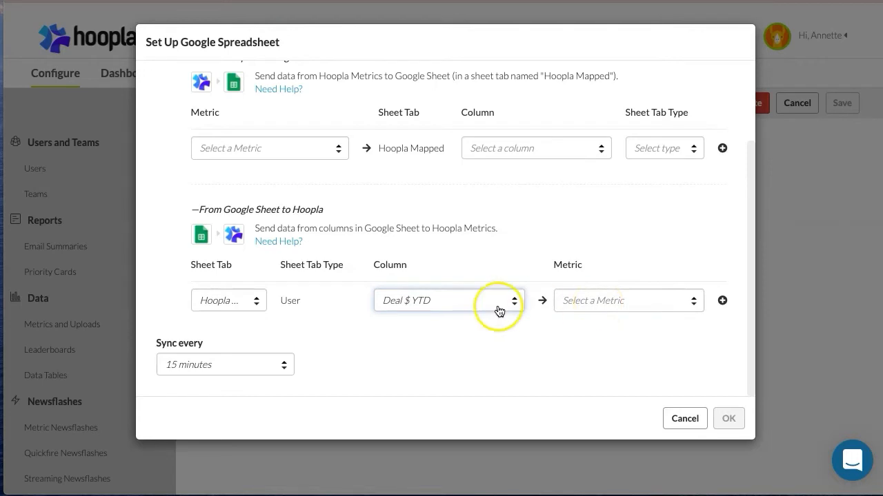
left_click(415, 310)
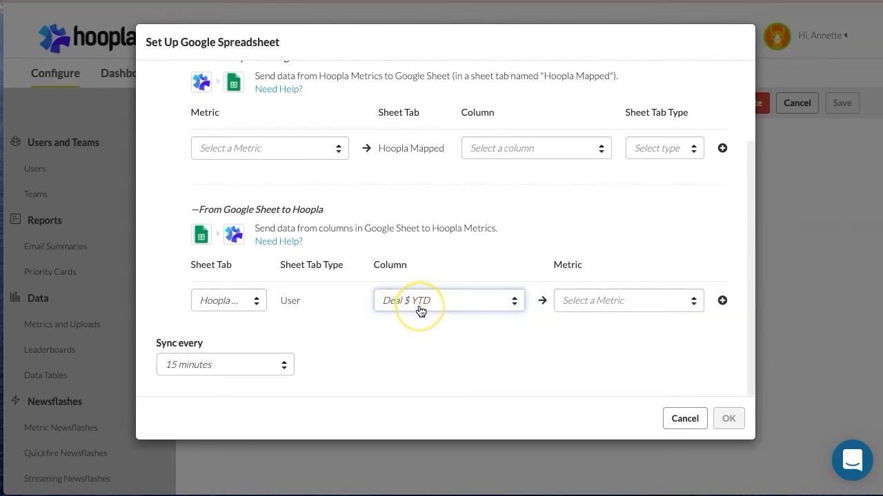
Map the Deal $ YTD column to a new currency metric named Deal Amount YTD and add the mapping row.
left_click(617, 308)
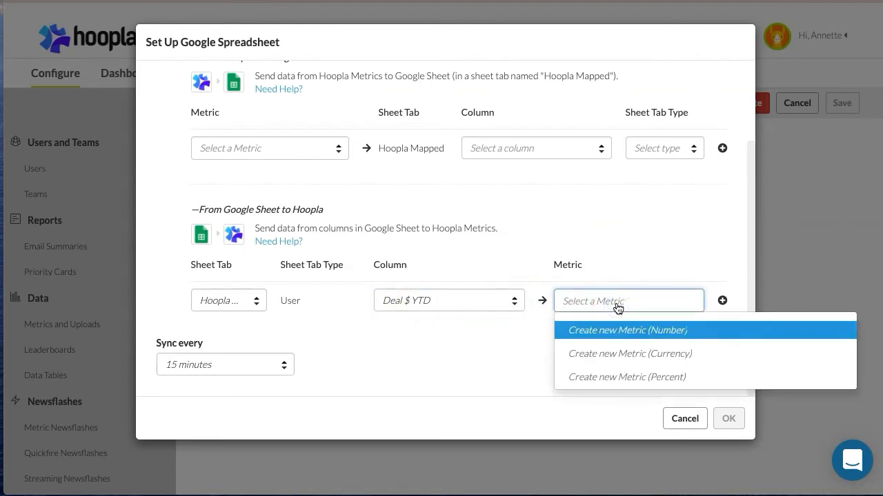
left_click(611, 354)
left_click(609, 352)
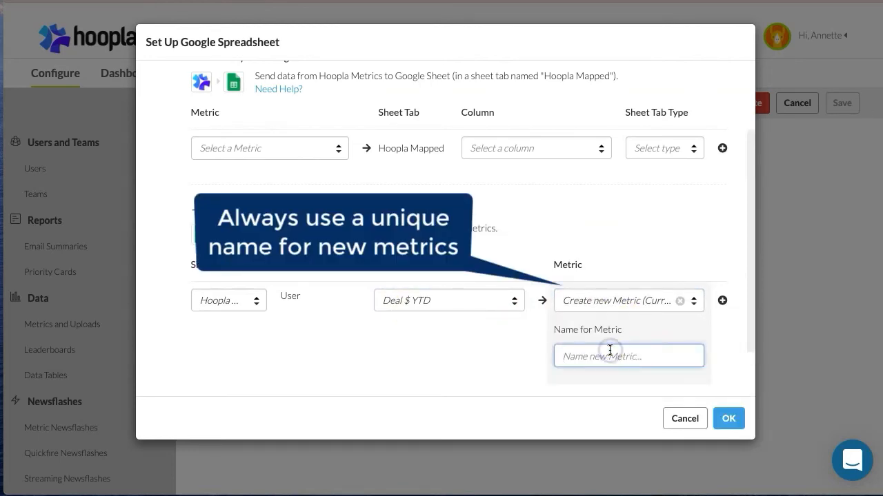
type("Deal A")
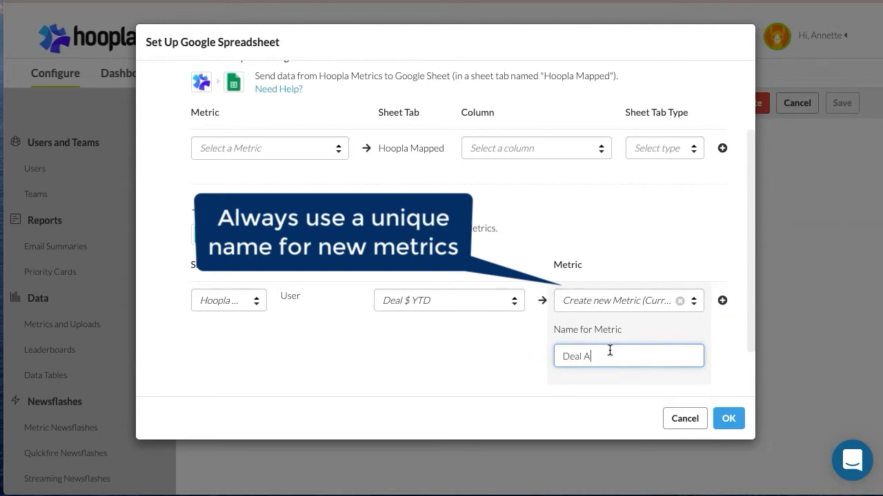
type("mount YTD")
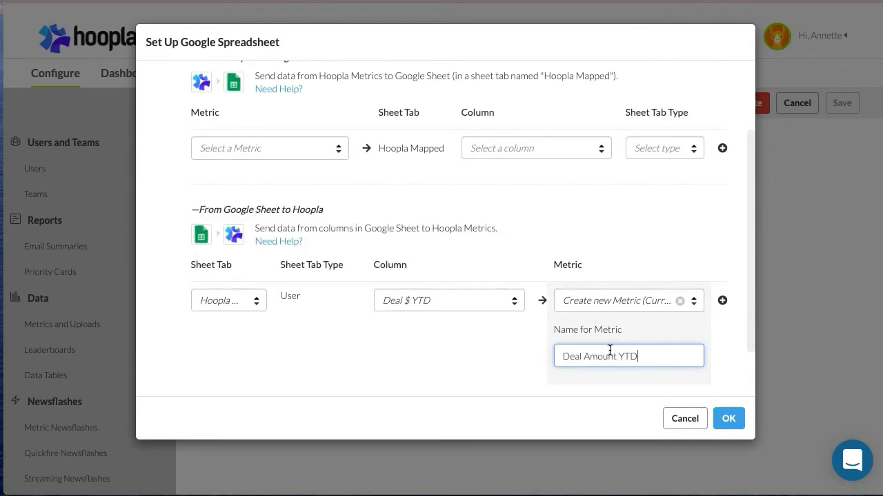
left_click(722, 300)
Set the spreadsheet to sync every 10 minutes, and save the integration with its new metric source.
scroll(722, 303, "down", 1)
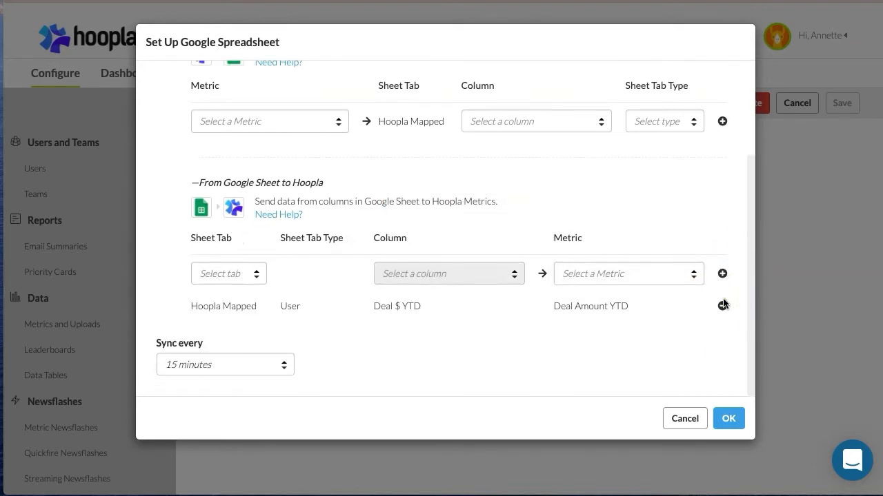
left_click(257, 363)
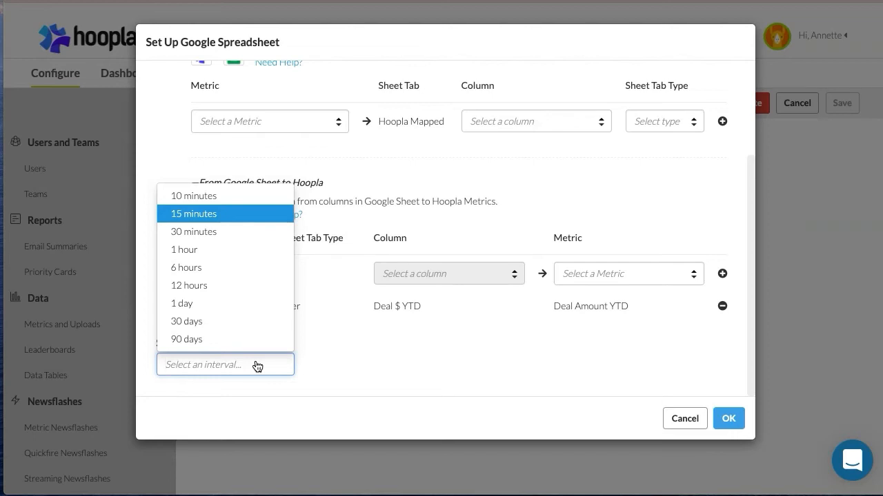
left_click(256, 339)
left_click(221, 195)
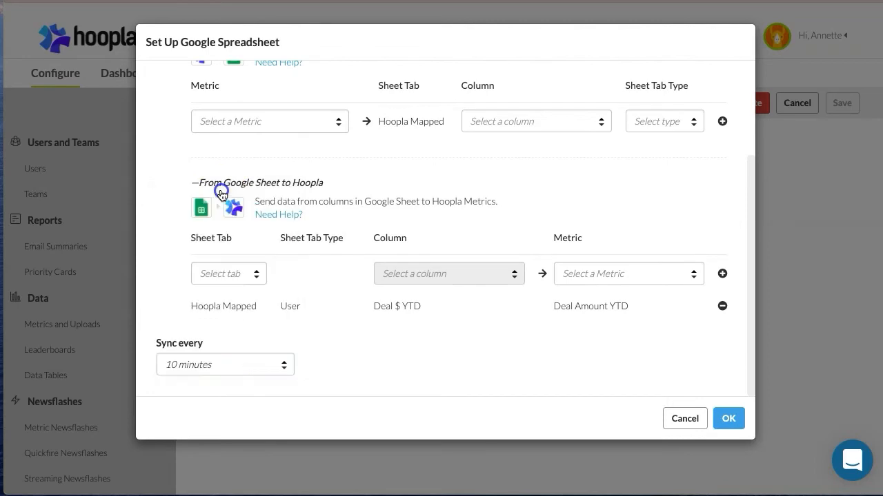
left_click(739, 422)
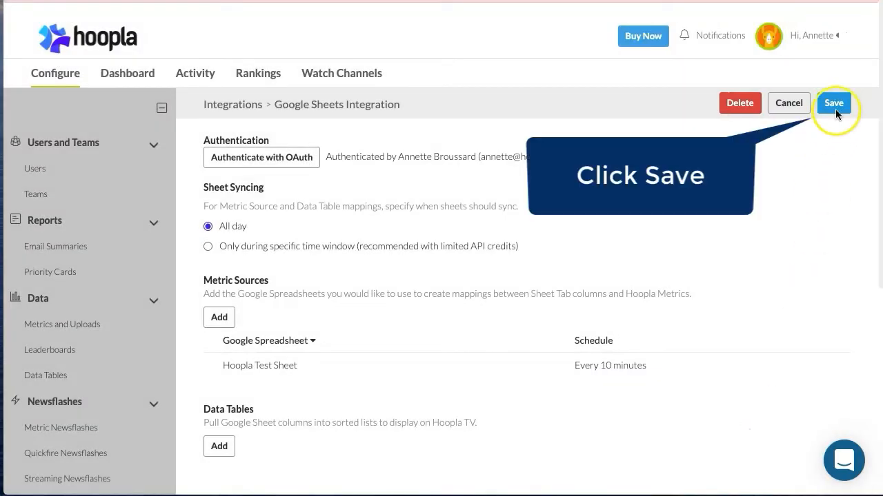
left_click(834, 105)
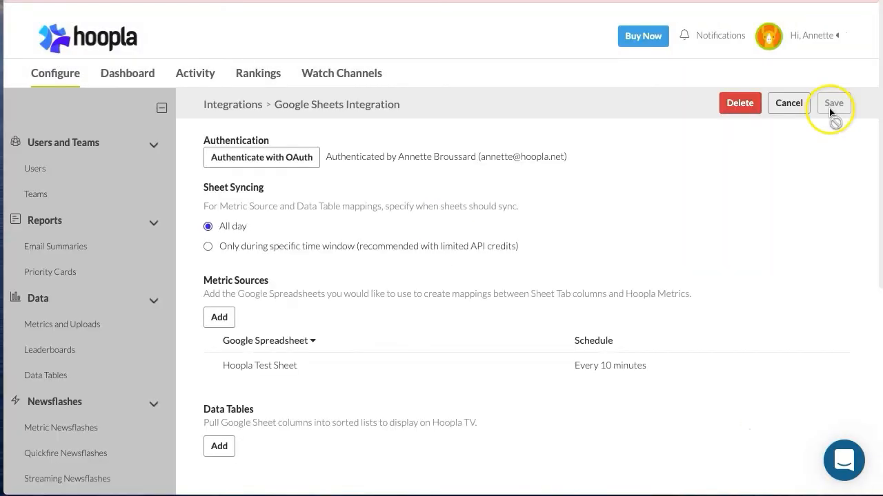
Reopen the Hoopla Test Sheet metric source and choose the Team Data tab's Total number column for a Google Sheet to Hoopla mapping.
left_click(372, 370)
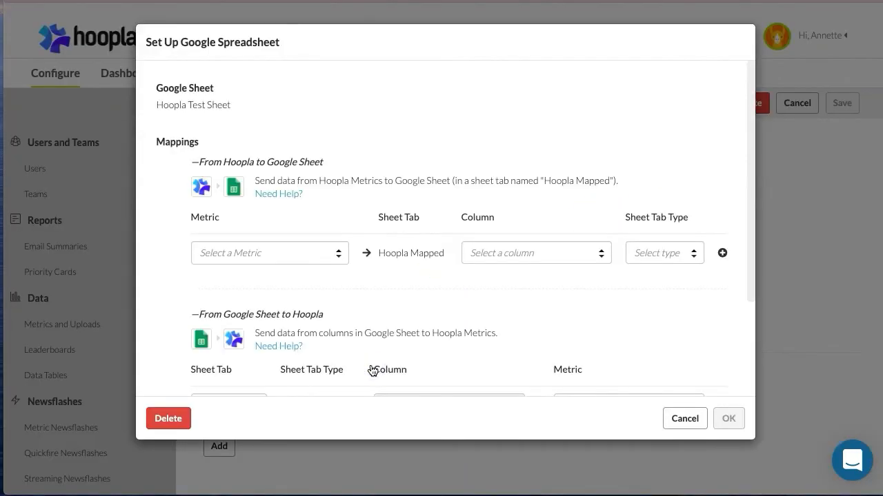
scroll(372, 370, "down", 4)
left_click(256, 274)
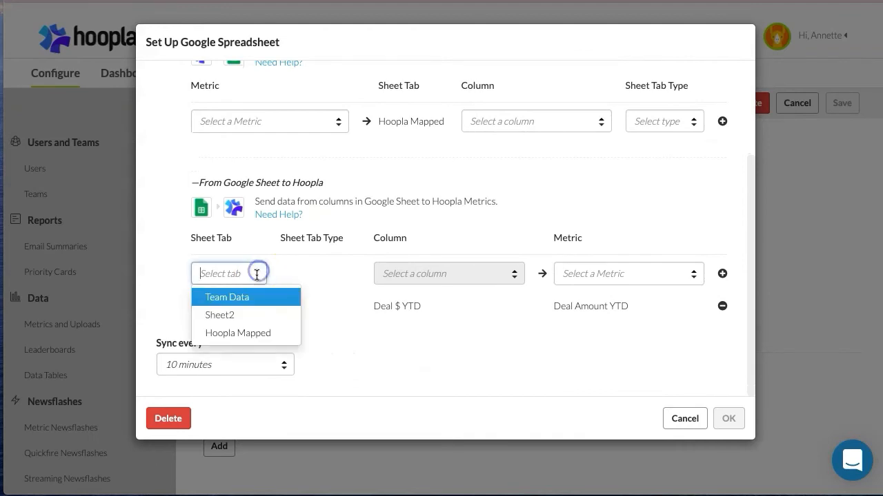
left_click(242, 298)
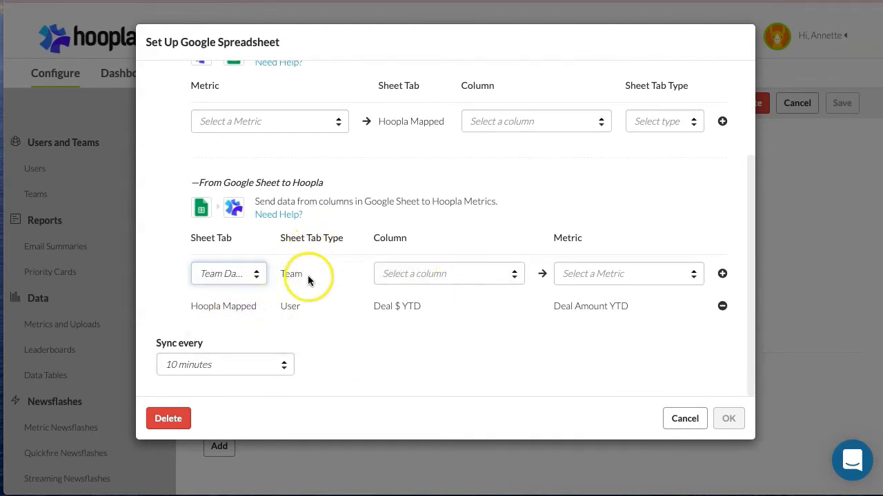
left_click(412, 273)
left_click(412, 297)
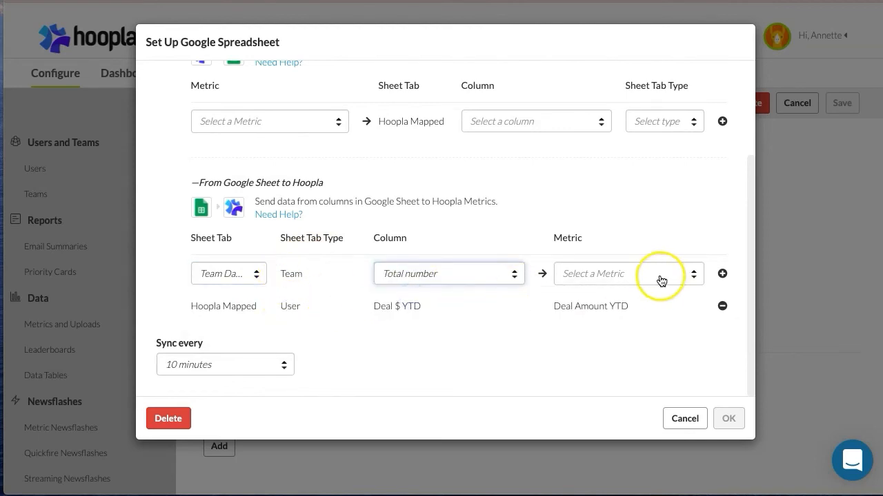
Map the Total number column to a new number metric named Team Total Number, add the mapping row, and save the integration.
left_click(659, 274)
left_click(653, 309)
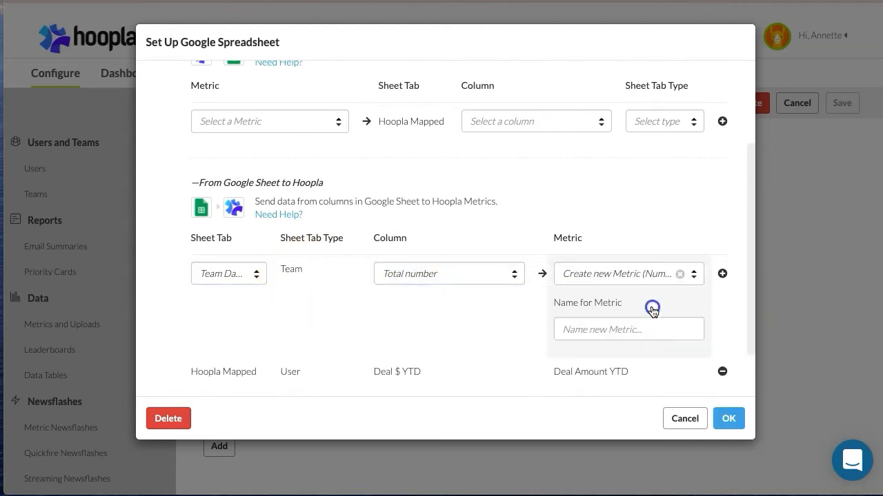
left_click(628, 323)
type("Tea")
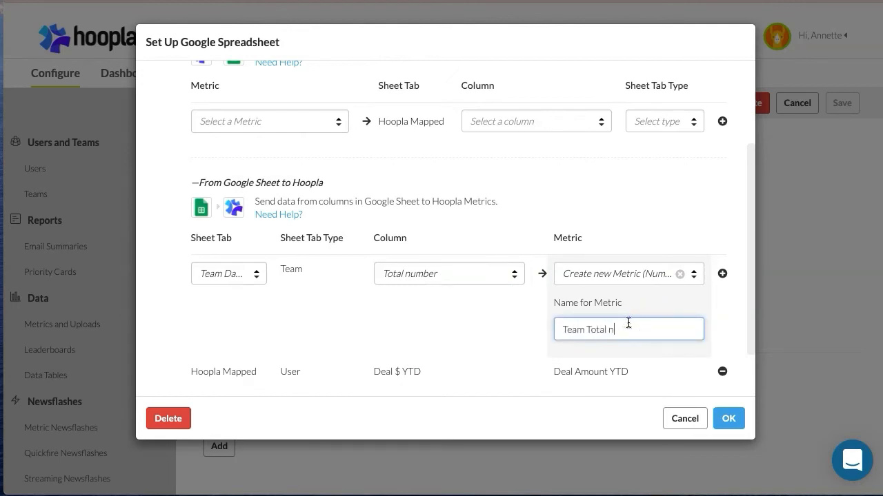
type("m Total Number")
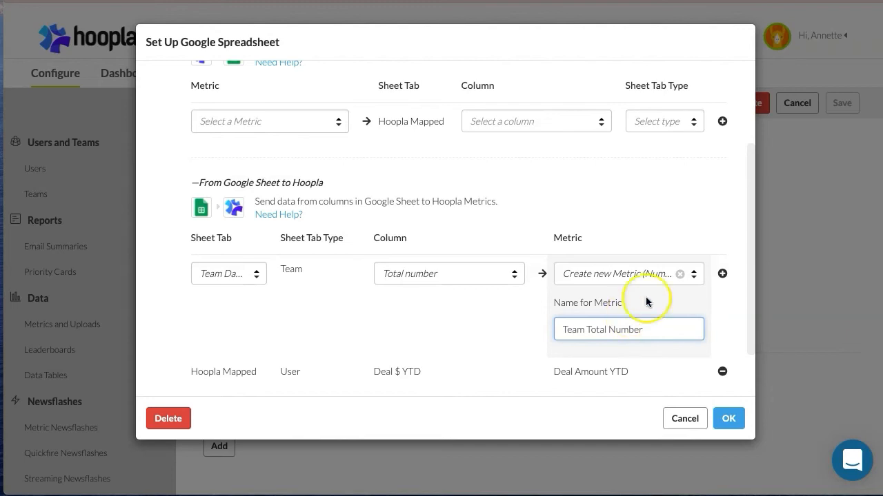
left_click(722, 274)
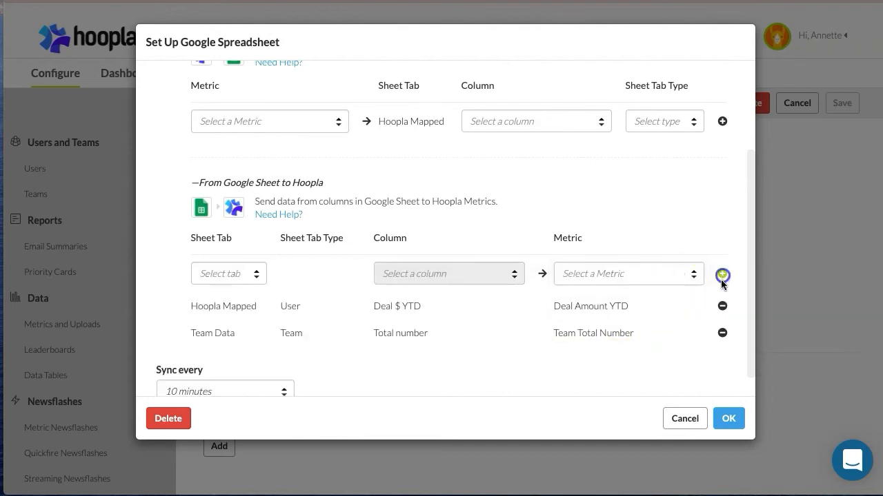
left_click(728, 418)
left_click(838, 103)
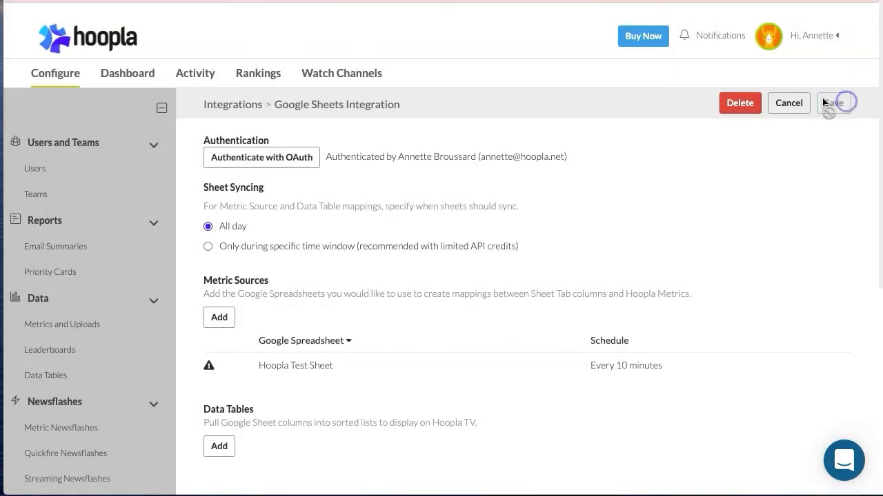
Open the Deal Amount YTD metric from the metrics list and view its available time span options.
left_click(83, 327)
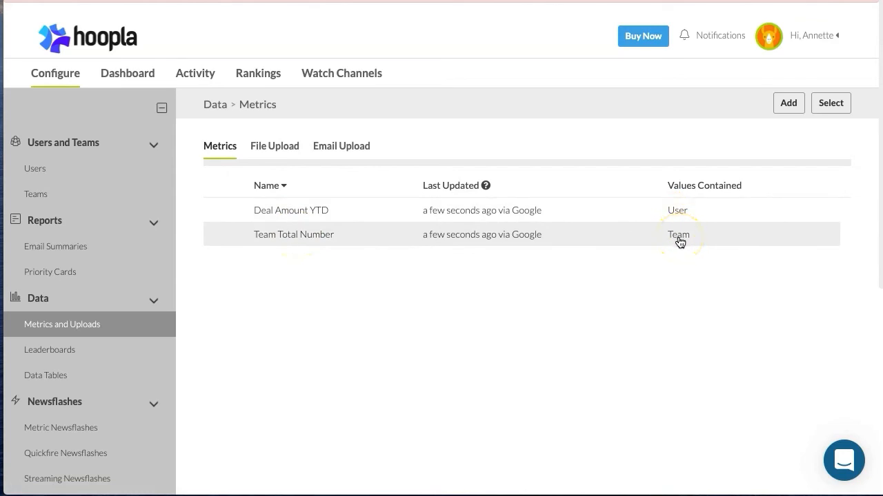
left_click(292, 213)
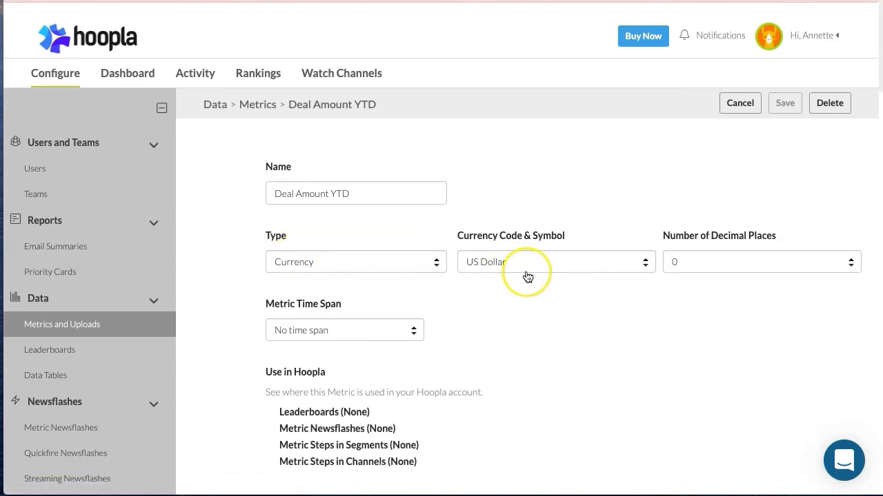
left_click(345, 334)
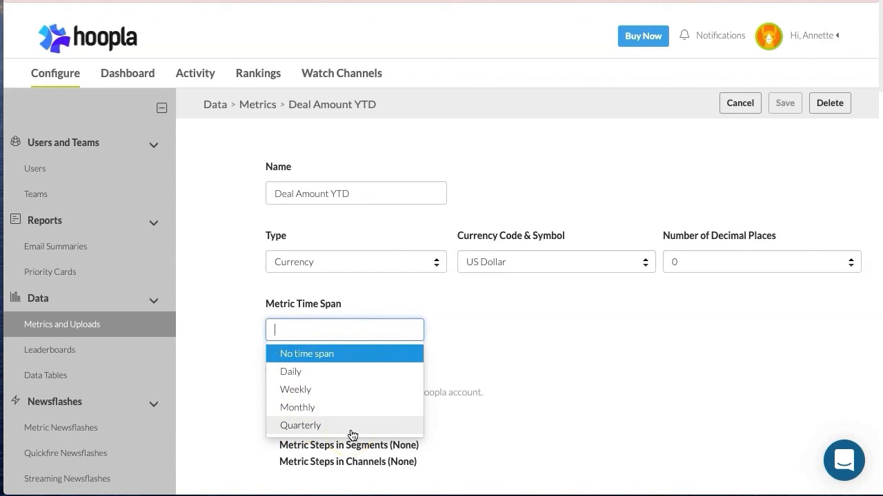
left_click(434, 338)
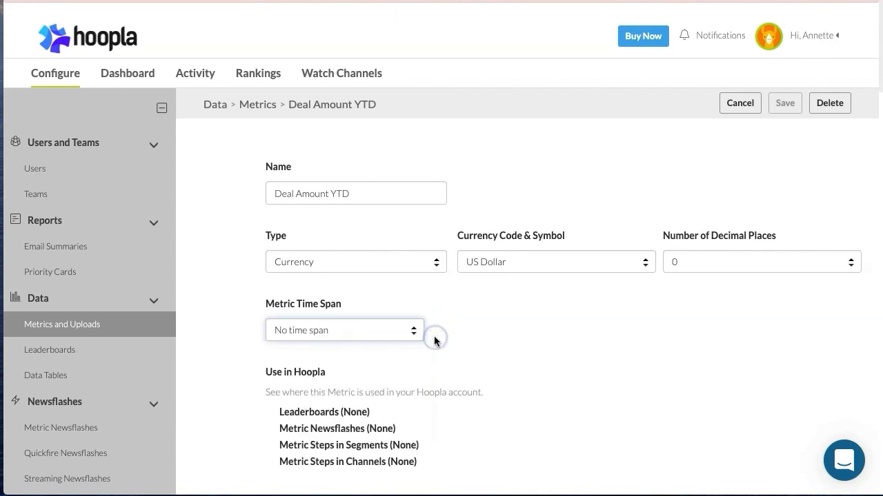
Review where the Deal Amount YTD metric is used and its user values, comparing them with the spreadsheet's Hoopla Mapped tab.
scroll(434, 337, "down", 1)
scroll(434, 336, "down", 1)
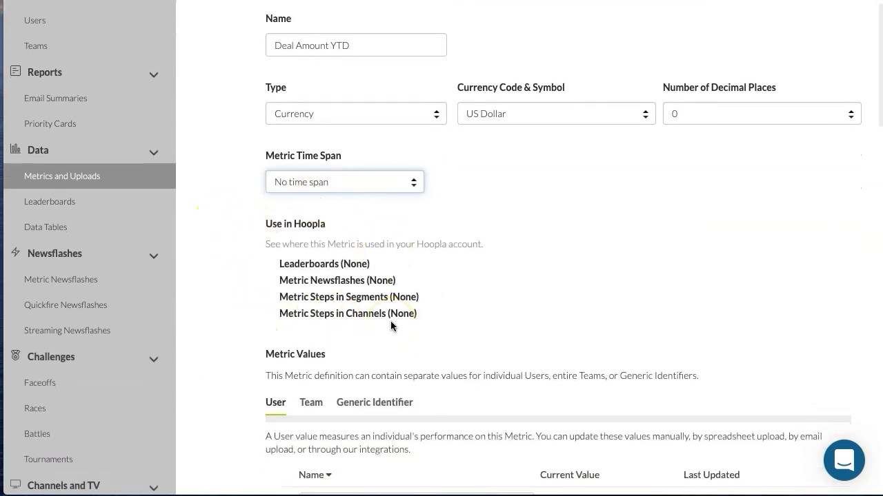
scroll(390, 321, "down", 6)
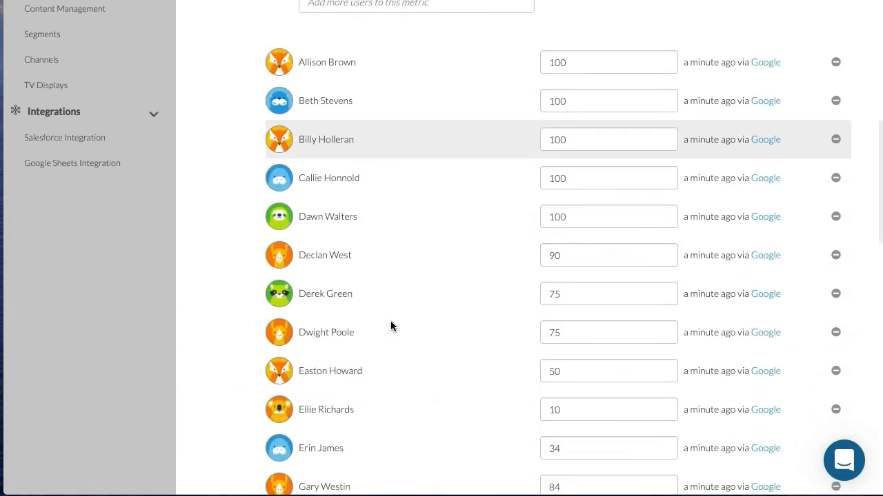
scroll(391, 325, "down", 2)
scroll(390, 325, "down", 2)
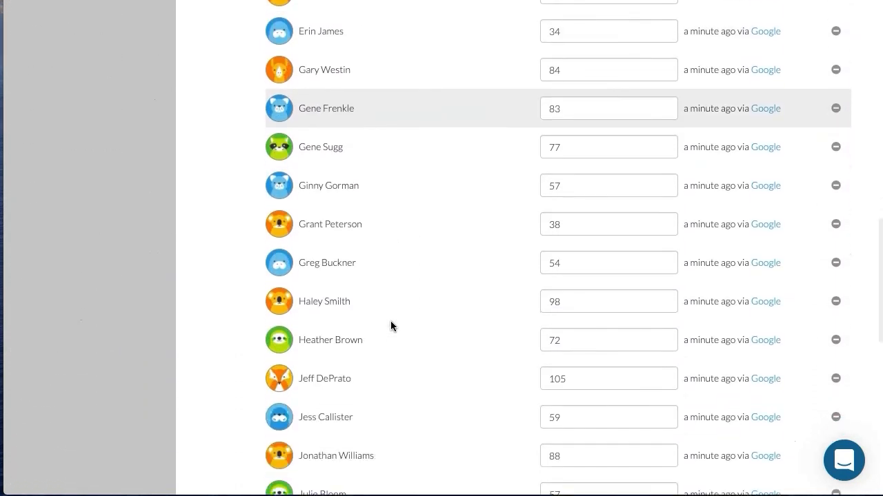
scroll(390, 325, "down", 1)
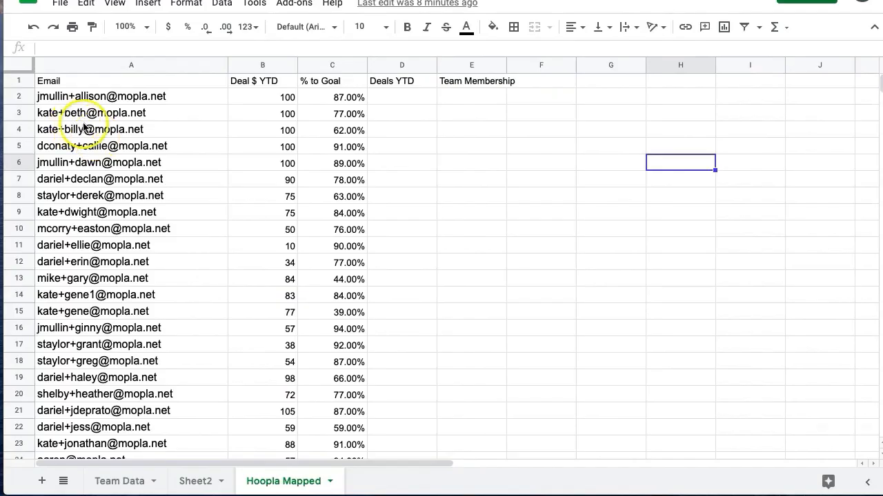
mouse_move(211, 164)
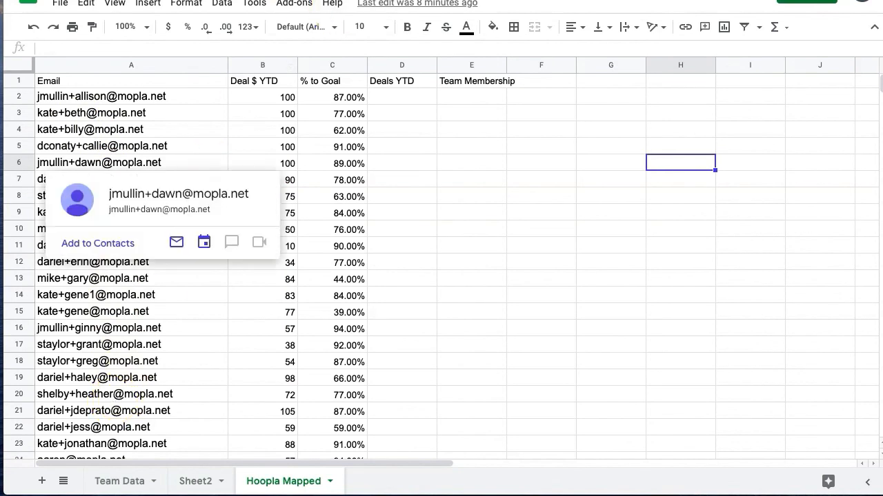